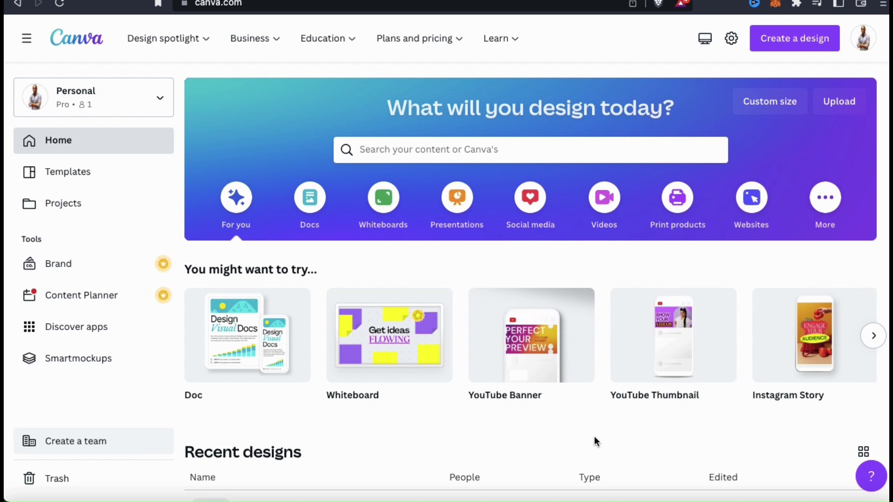
Step: Search Canva's apps directory for 'Text to Image' and open that app's details
left_click(67, 339)
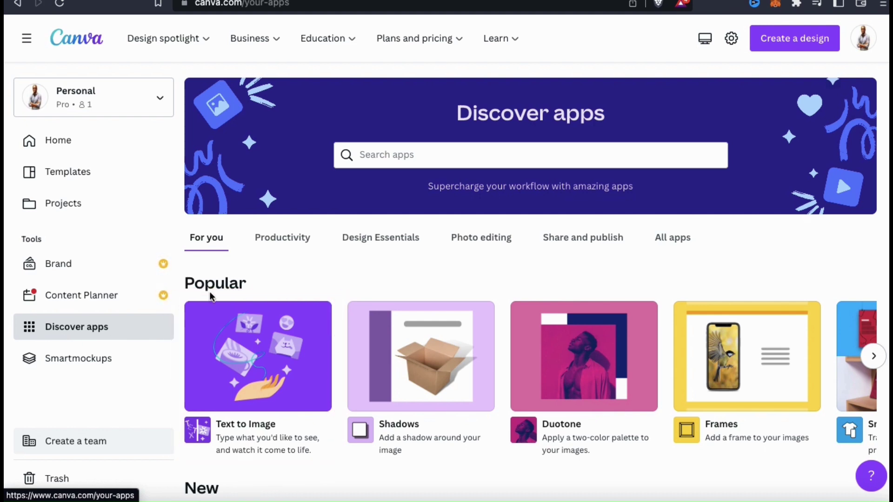
left_click(472, 155)
type("T")
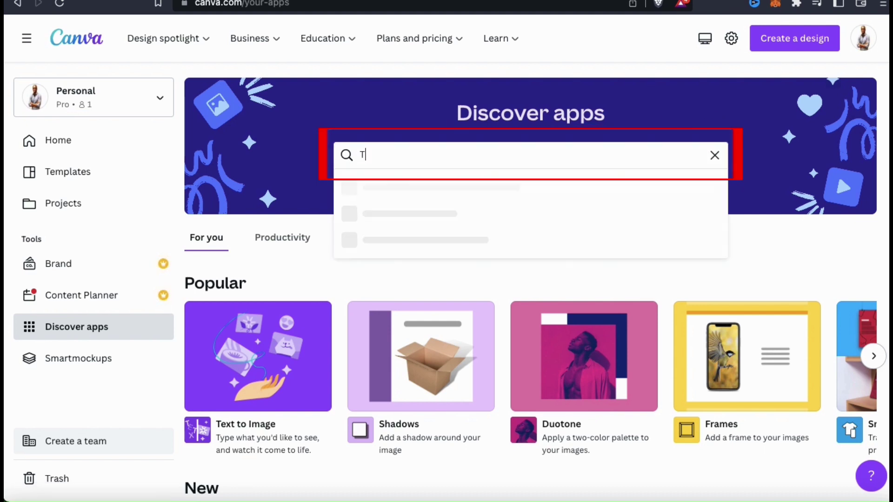
type("ext to Image")
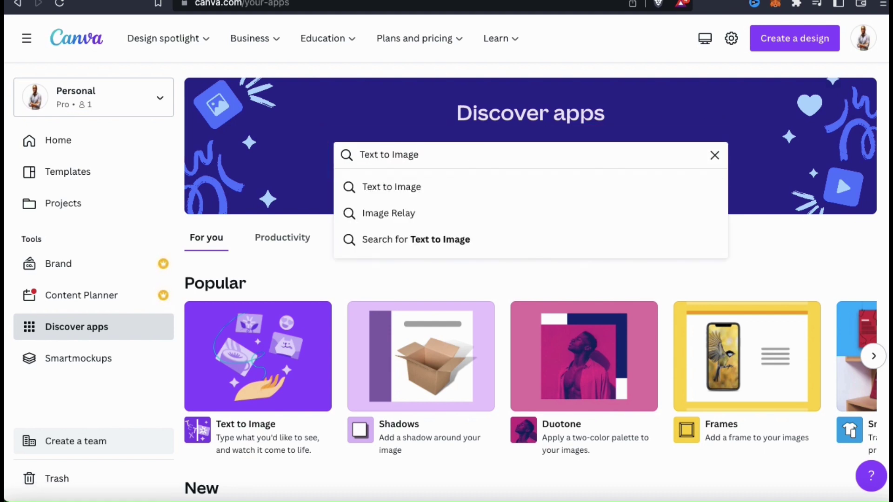
key("Return")
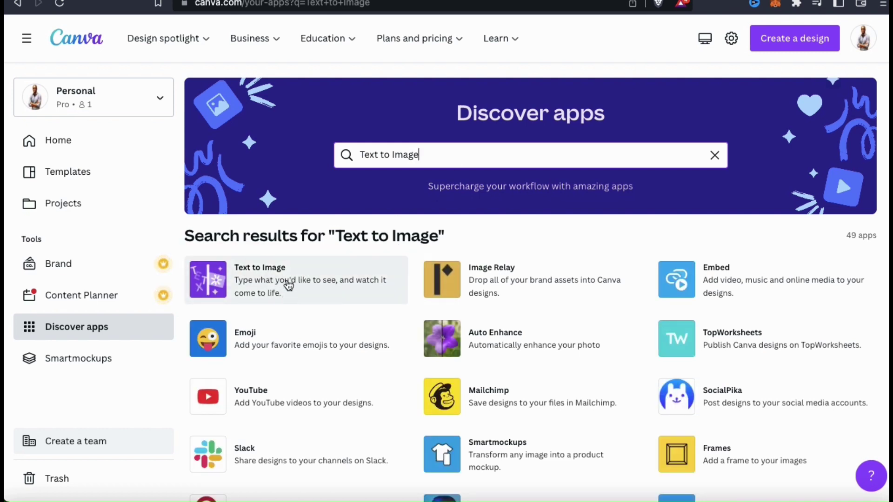
left_click(260, 298)
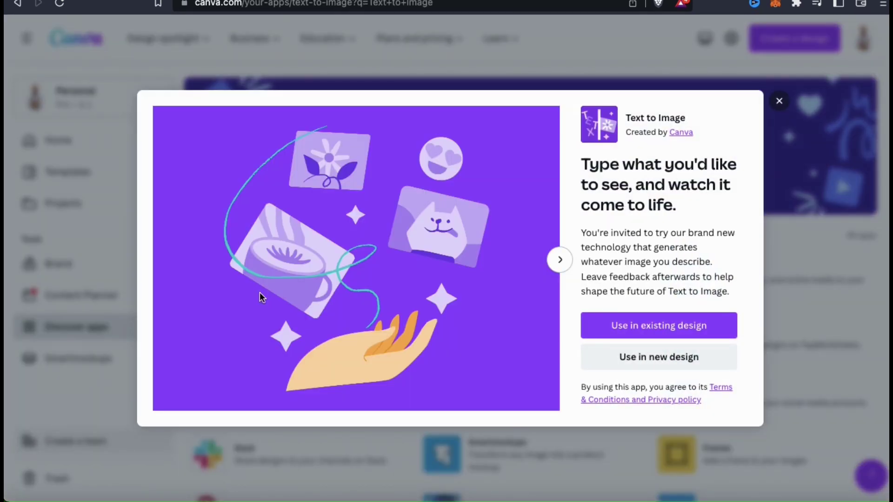
Step: Open the Text to Image app in a new blank 14 × 18 in T-Shirt design
left_click(558, 266)
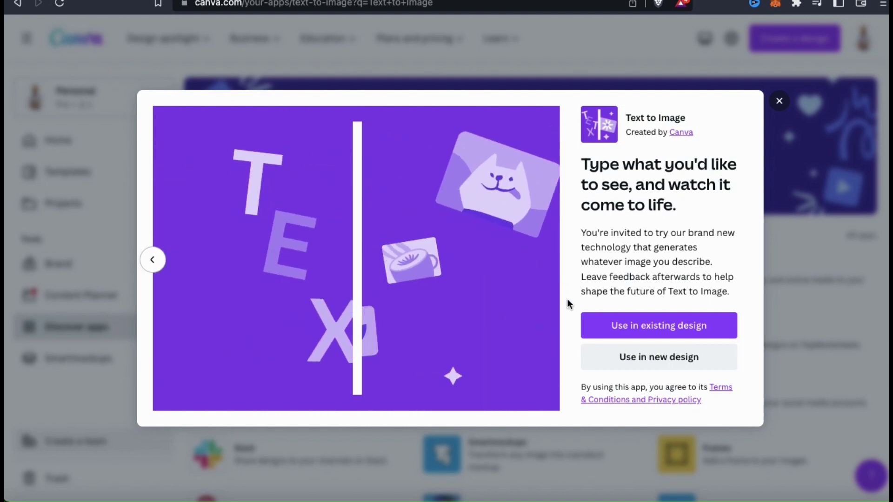
left_click(658, 365)
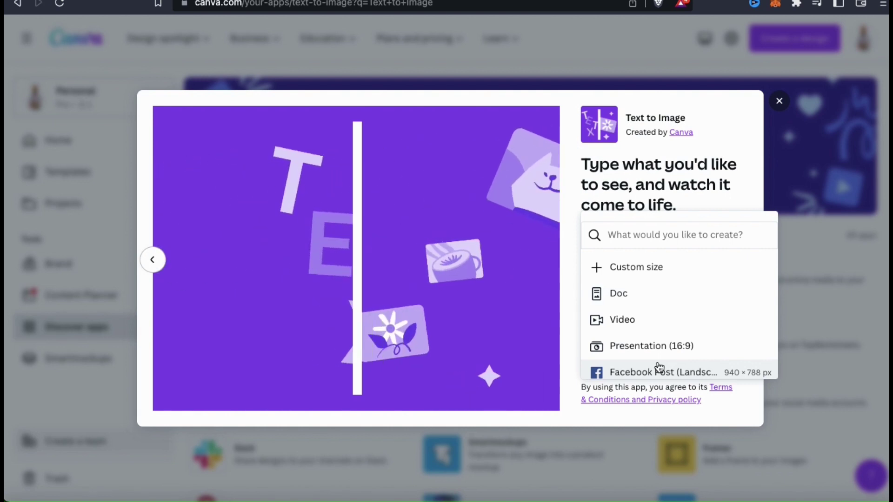
type("t-")
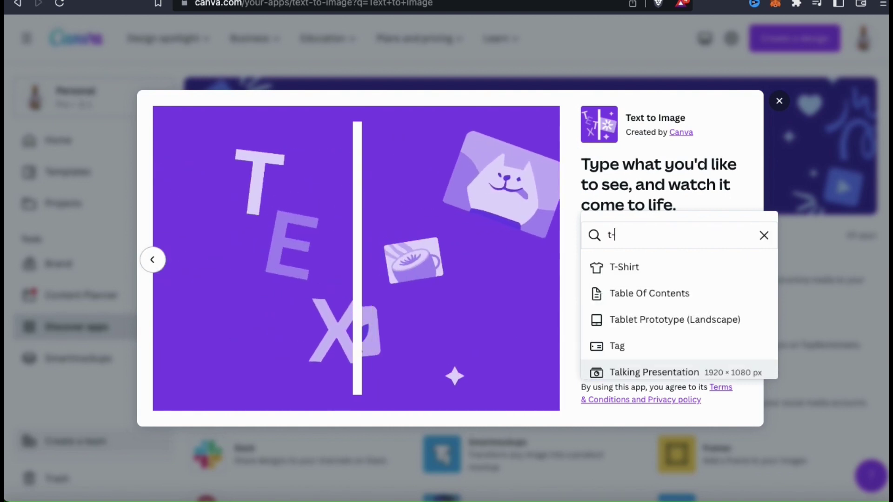
type("shirt")
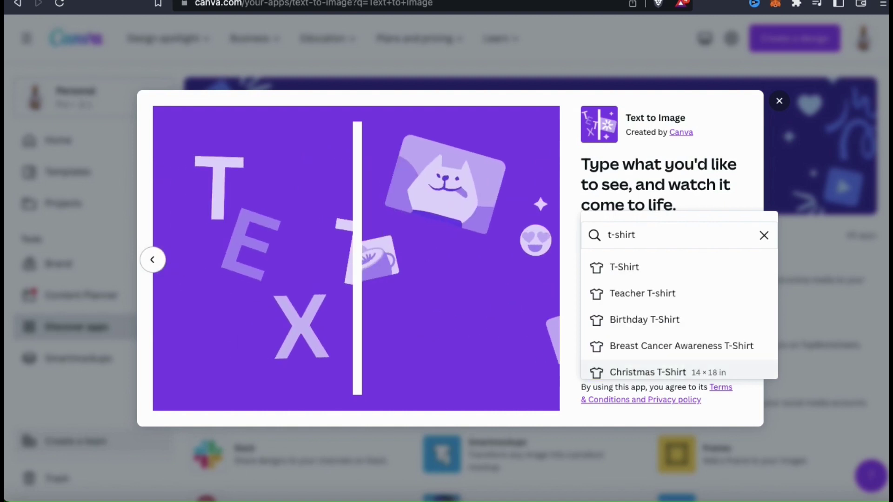
left_click(645, 275)
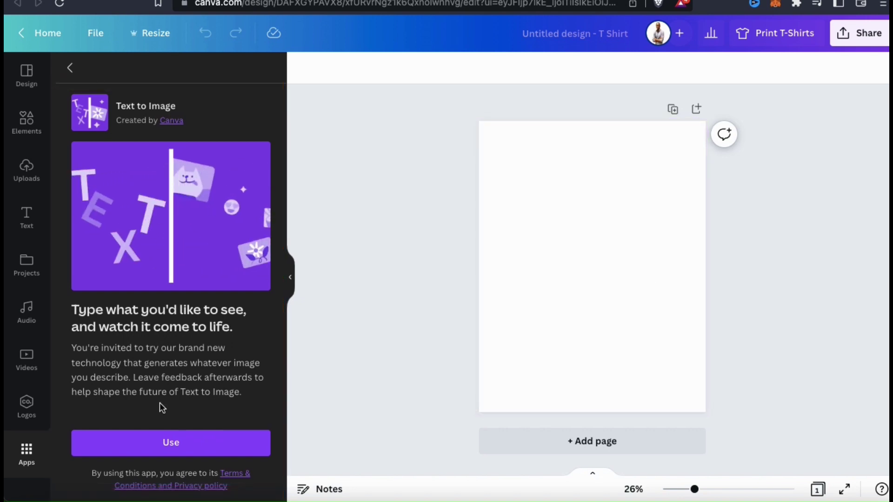
Step: Start using Text to Image alongside the blank T-Shirt page
left_click(174, 448)
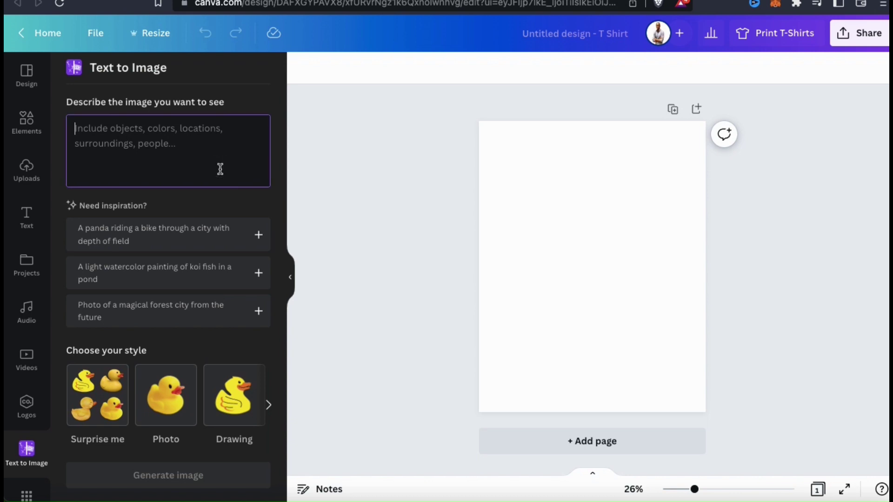
Step: Generate Drawing-style images from the prompt 'Ninja running in a dark forest.'
type("Ninja running in a dark forest.")
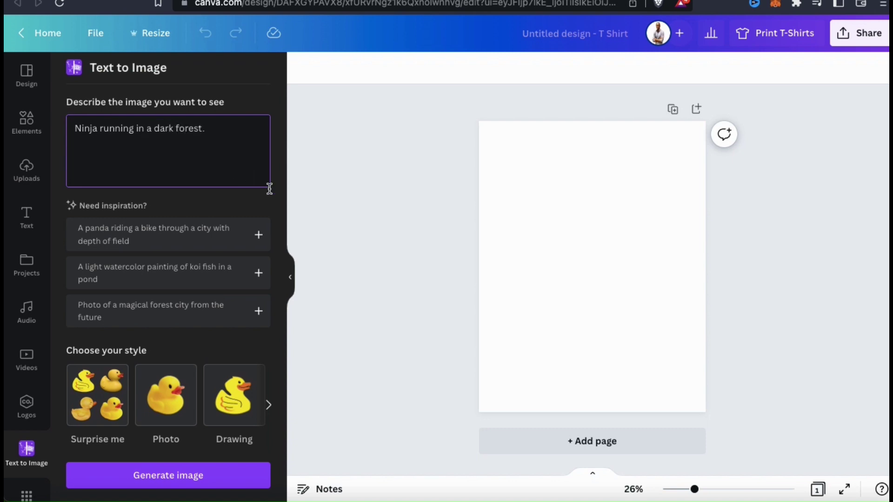
left_click(320, 220)
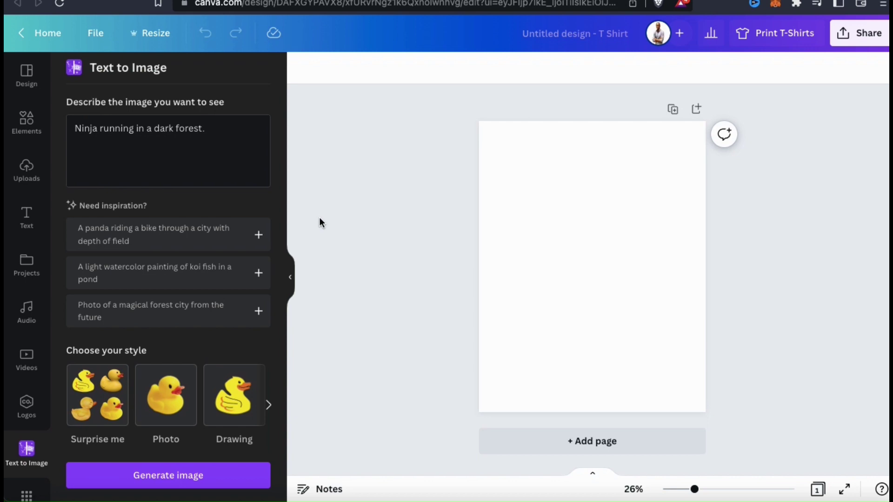
left_click(269, 406)
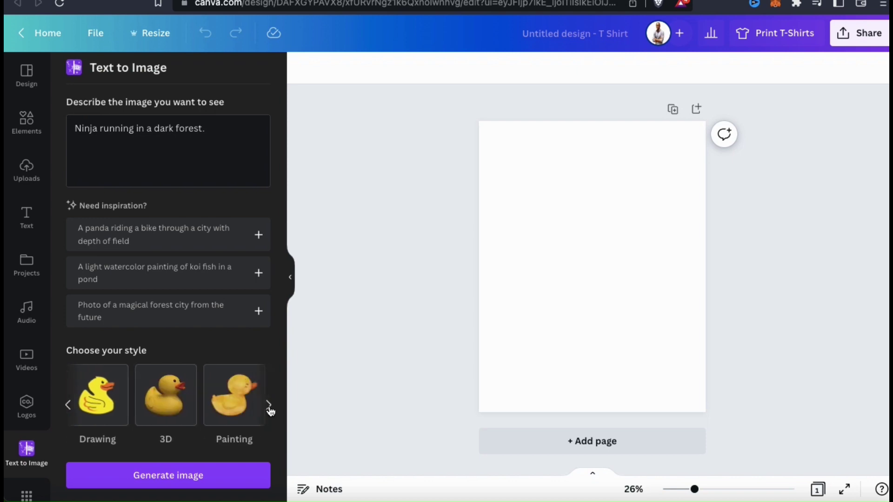
left_click(269, 408)
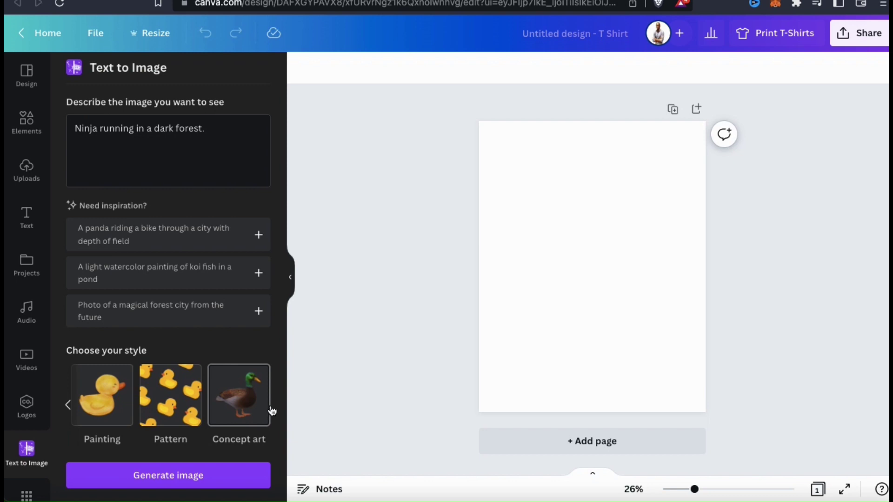
left_click(68, 406)
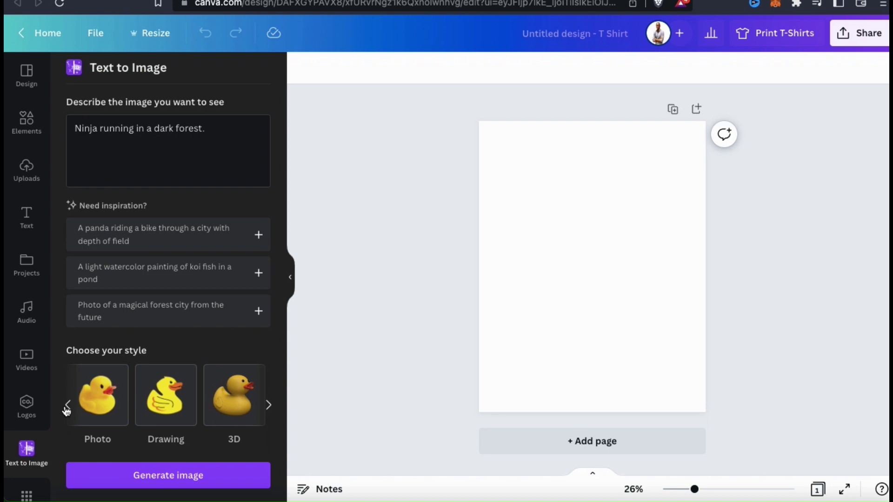
left_click(160, 397)
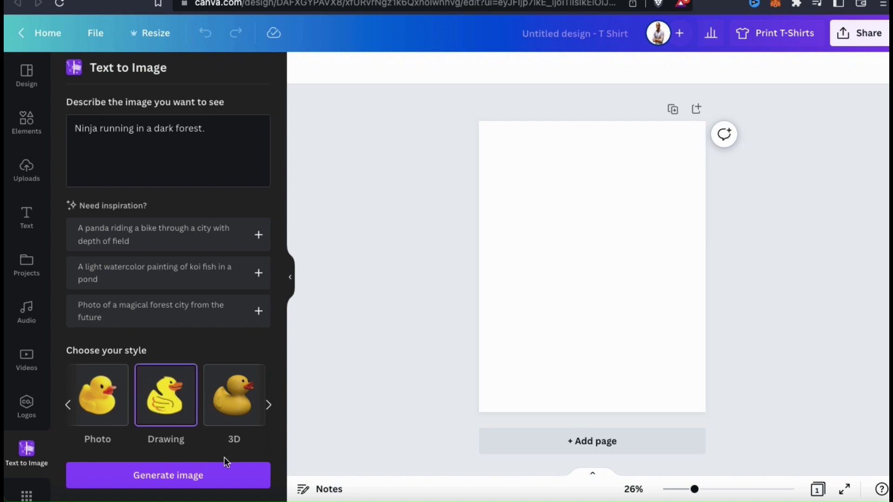
left_click(219, 473)
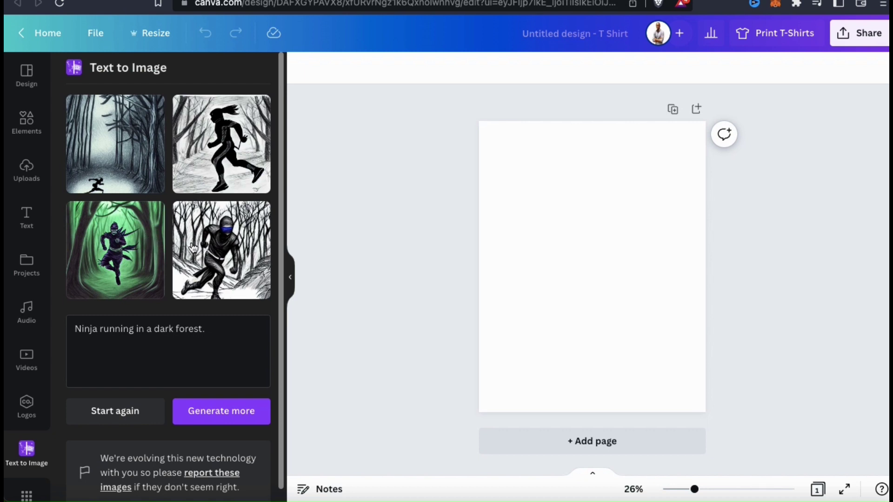
Step: Add the fourth ninja drawing to the T-shirt, enlarged and centred on the page
left_click(193, 249)
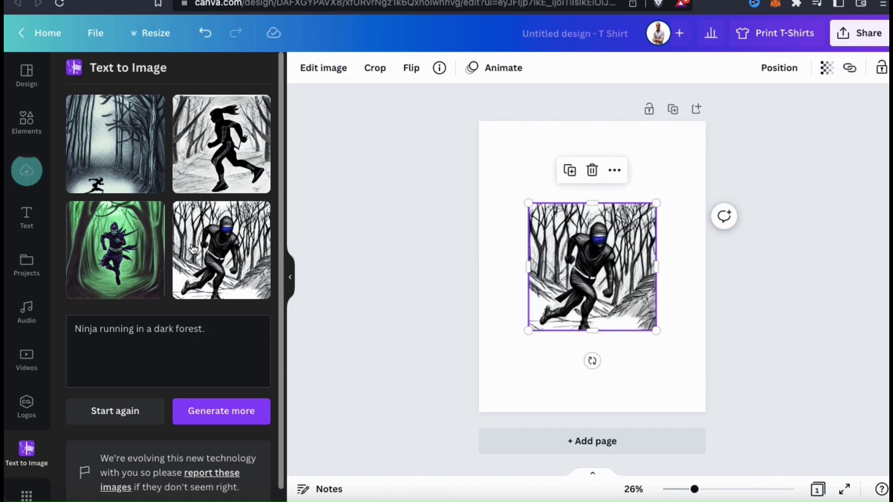
left_click_drag(528, 204, 489, 162)
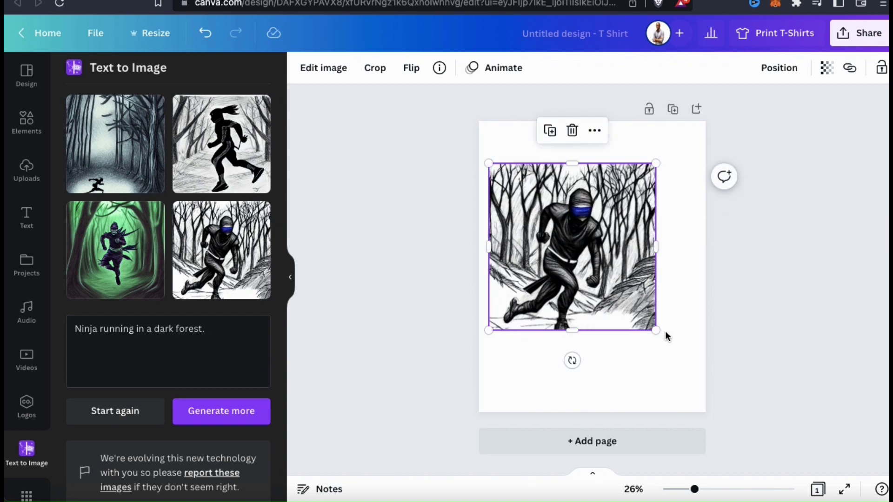
left_click_drag(656, 330, 683, 357)
left_click_drag(614, 300, 621, 307)
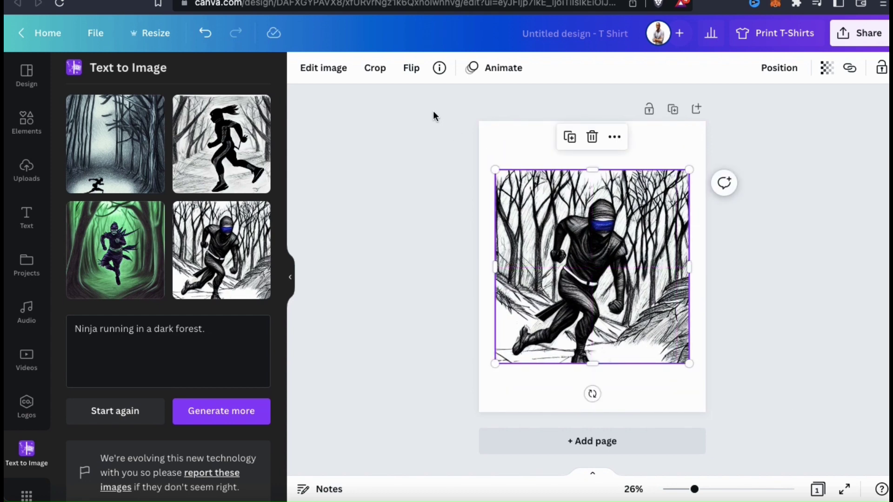
Step: Desaturate the ninja image and fine-tune its brightness and contrast, then deselect it
left_click(336, 68)
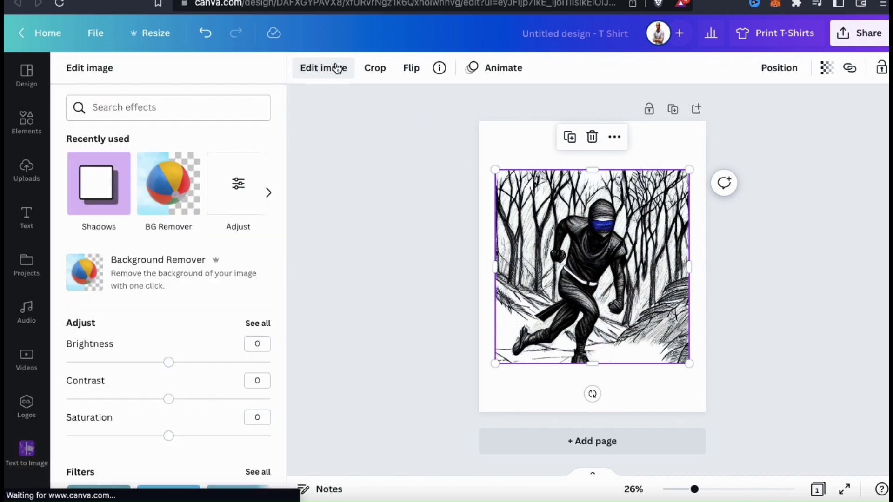
mouse_move(170, 363)
left_mouse_down()
mouse_move(186, 363)
mouse_move(169, 363)
left_mouse_up()
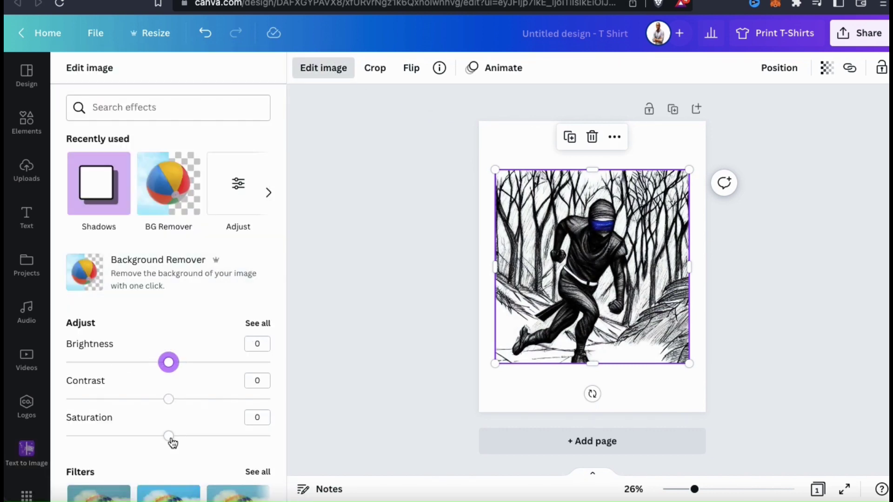
mouse_move(169, 436)
left_mouse_down()
mouse_move(113, 434)
mouse_move(176, 436)
left_mouse_up()
mouse_move(168, 399)
left_mouse_down()
mouse_move(125, 401)
mouse_move(171, 399)
left_mouse_up()
key("Escape")
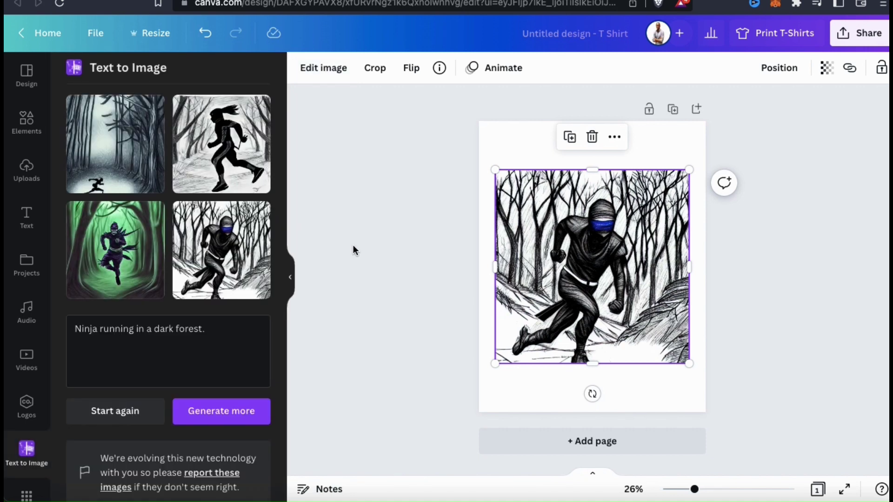
left_click(353, 245)
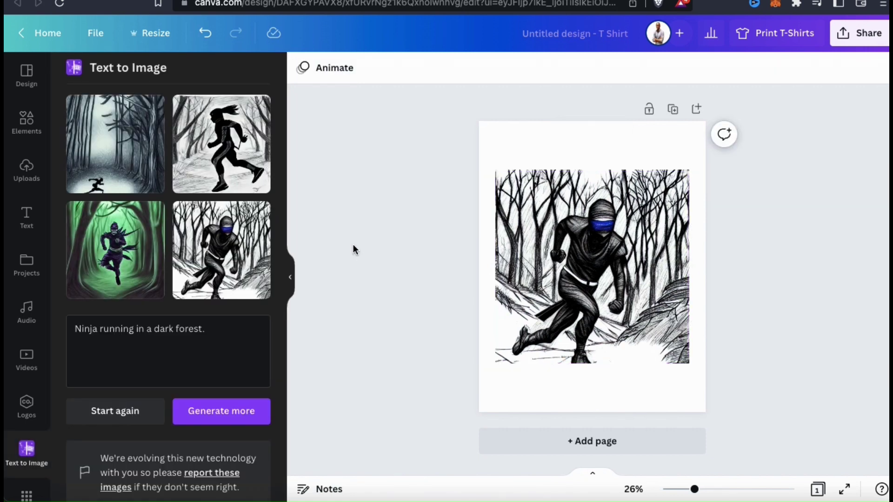
Step: Generate more ninja images, enlarge the green forest one over the sketch, then undo it
left_click(226, 416)
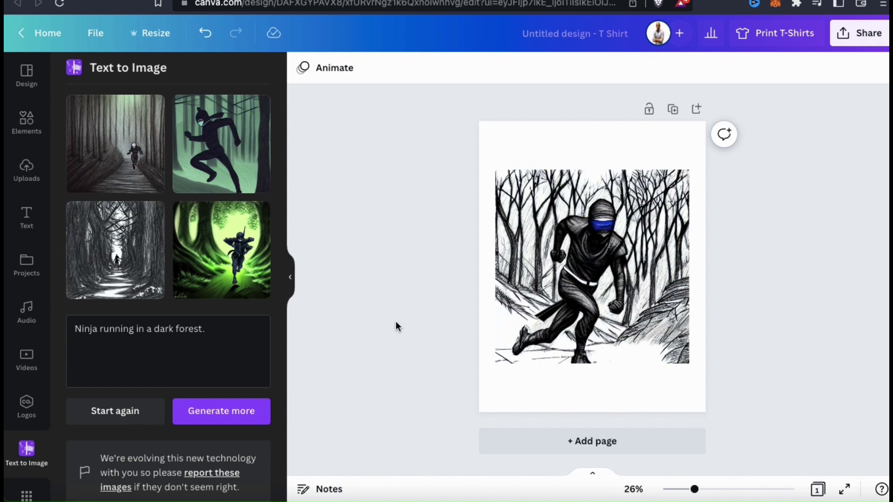
left_click(245, 255)
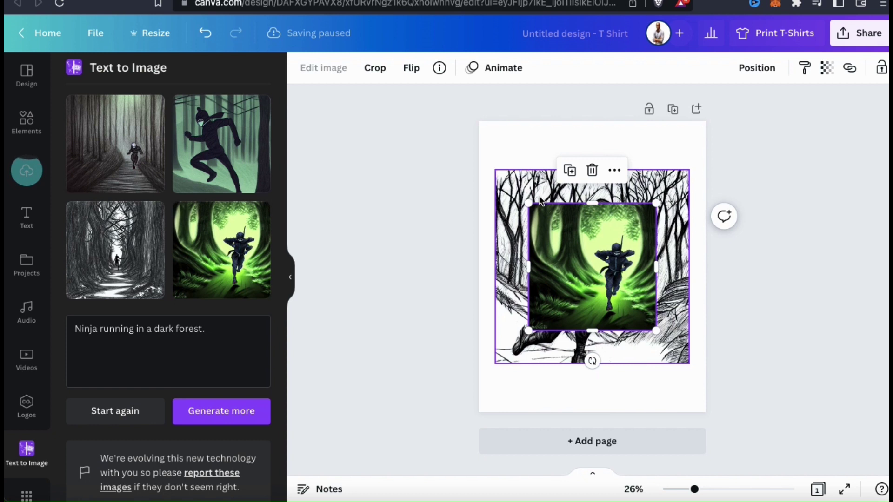
left_click_drag(528, 202, 471, 171)
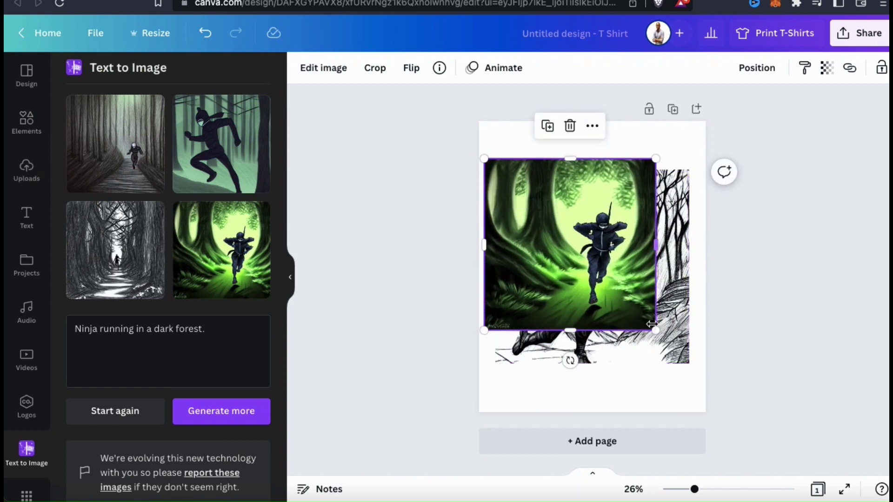
left_click_drag(656, 329, 686, 361)
mouse_move(647, 311)
left_mouse_down()
mouse_move(654, 333)
mouse_move(653, 313)
left_mouse_up()
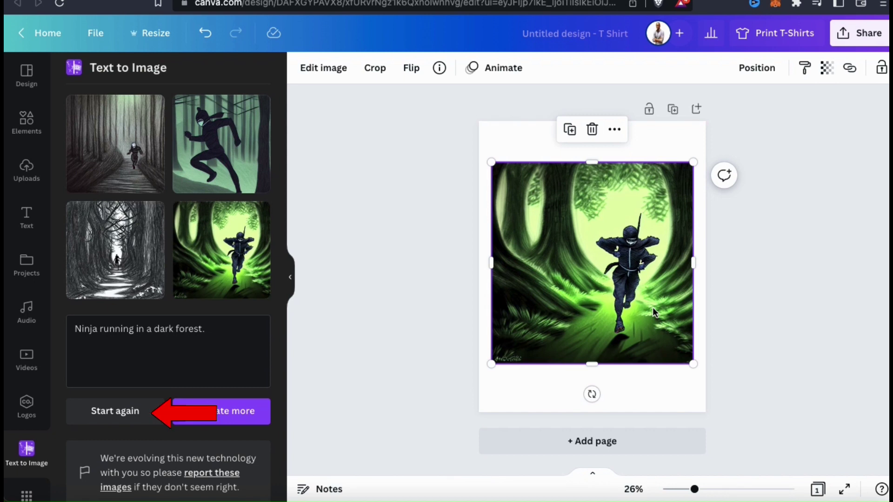
key("super+z")
key("super+z")
key("super+z")
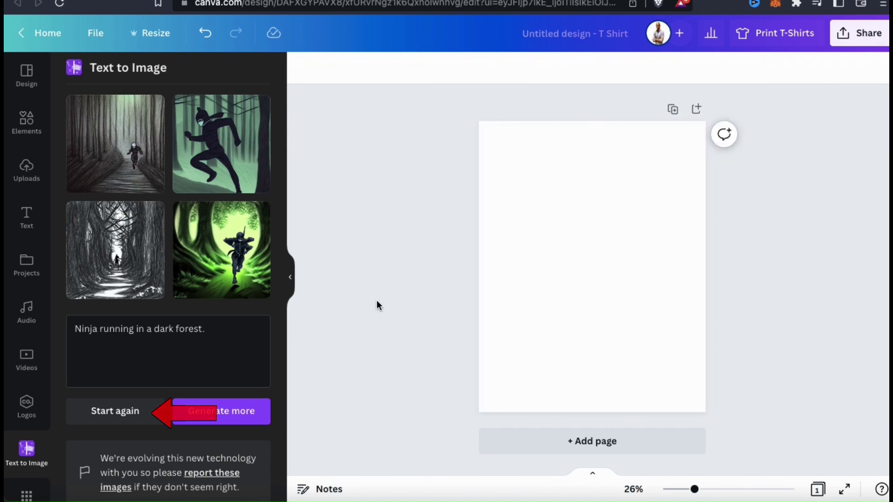
Step: Reset the Text to Image generator and put the cursor in the empty description box
left_click(131, 424)
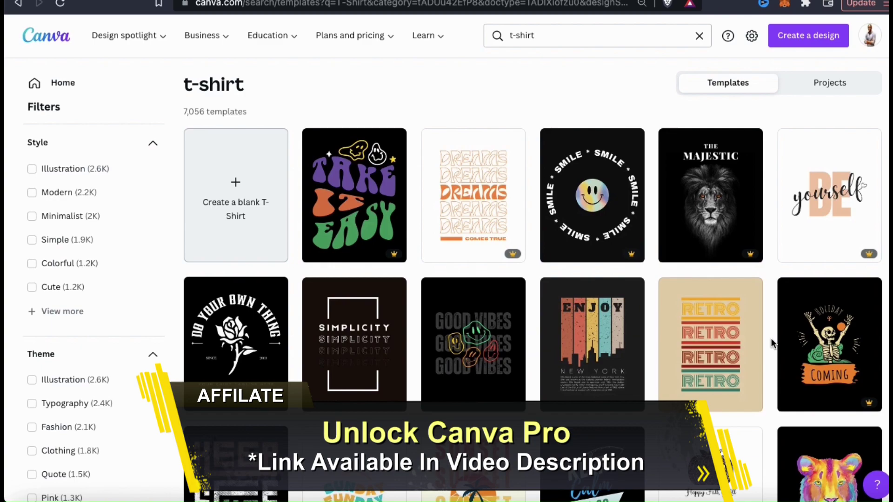
scroll(771, 338, "down", 7)
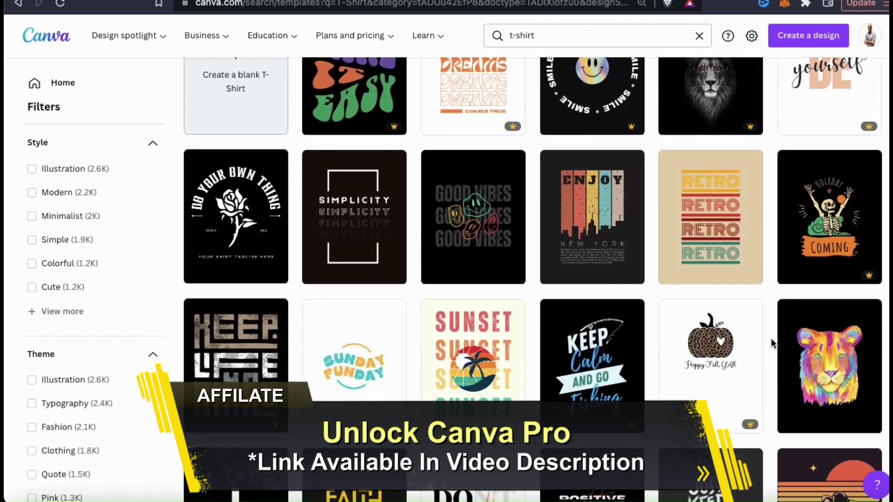
scroll(772, 339, "down", 14)
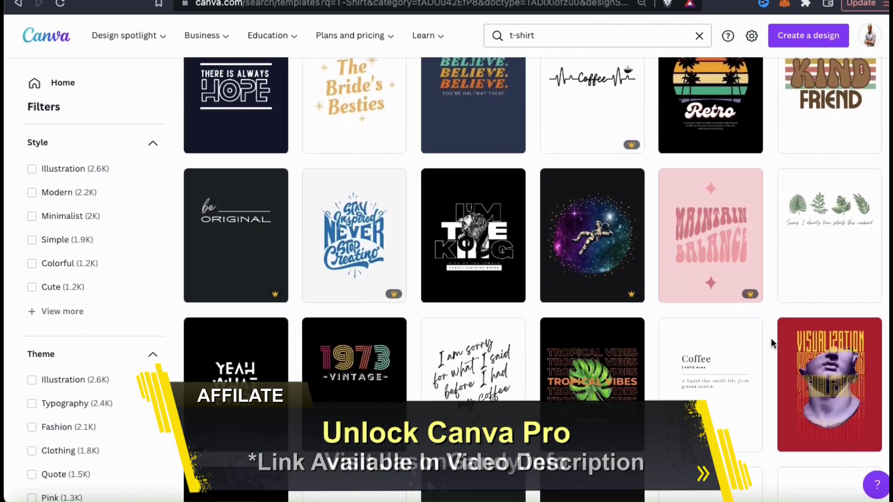
scroll(771, 339, "down", 8)
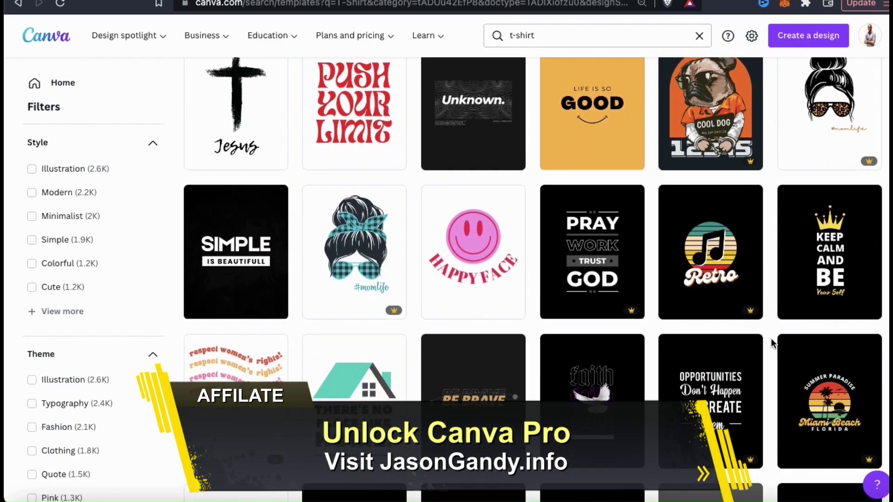
scroll(539, 268, "down", 9)
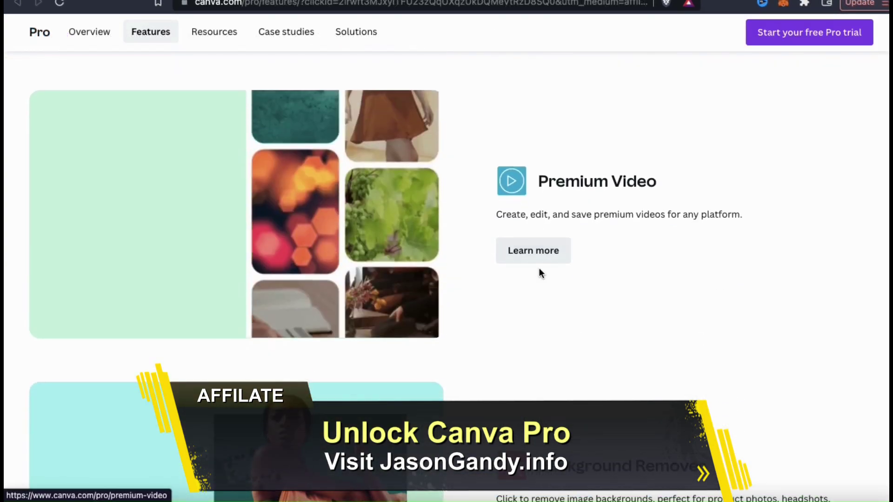
scroll(539, 268, "down", 7)
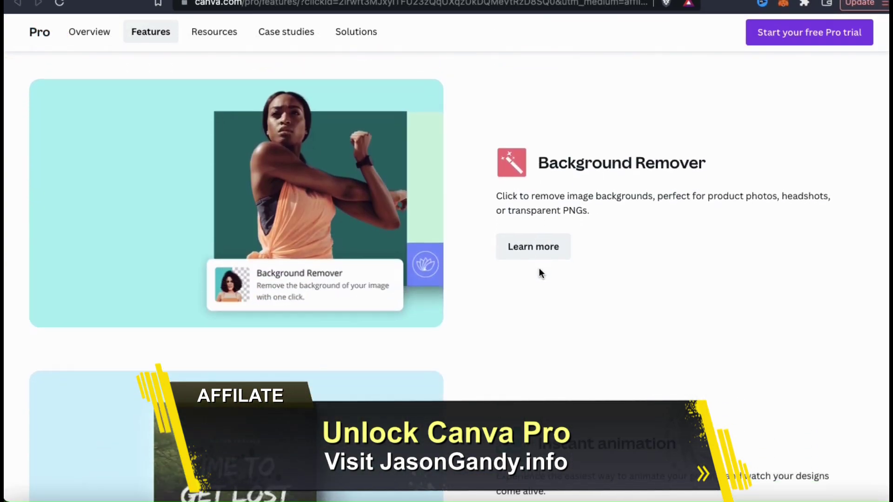
scroll(539, 269, "down", 12)
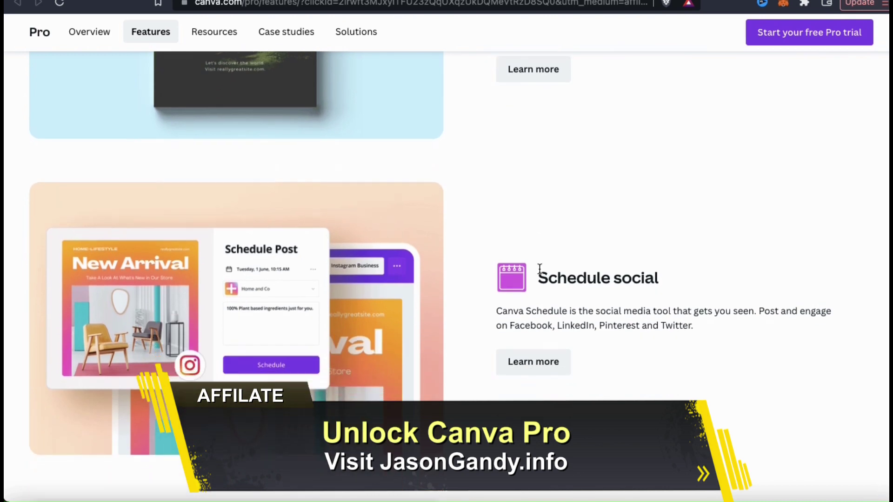
scroll(540, 268, "down", 8)
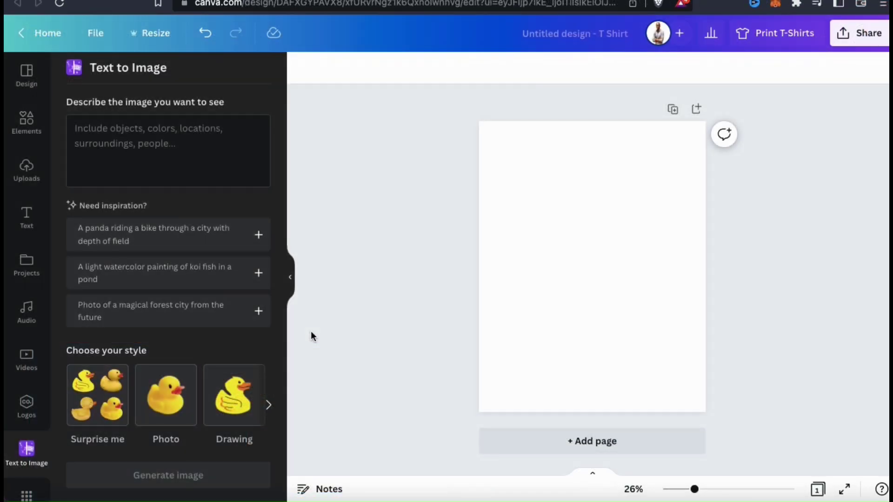
left_click(218, 152)
type("Cut")
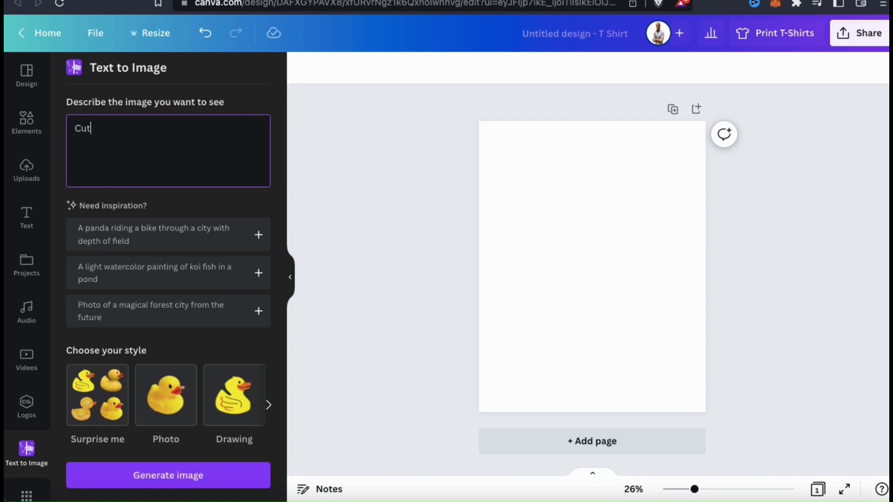
type("e dog wearing sunglasses.")
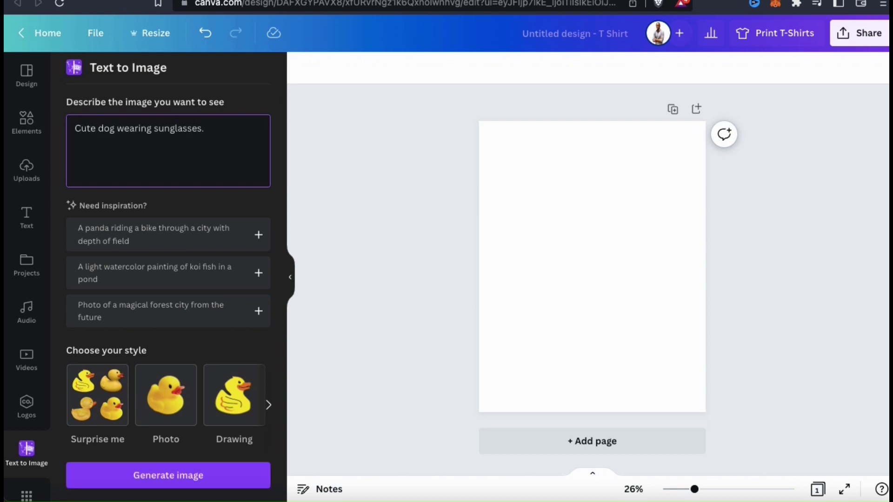
left_click(266, 351)
left_click(170, 405)
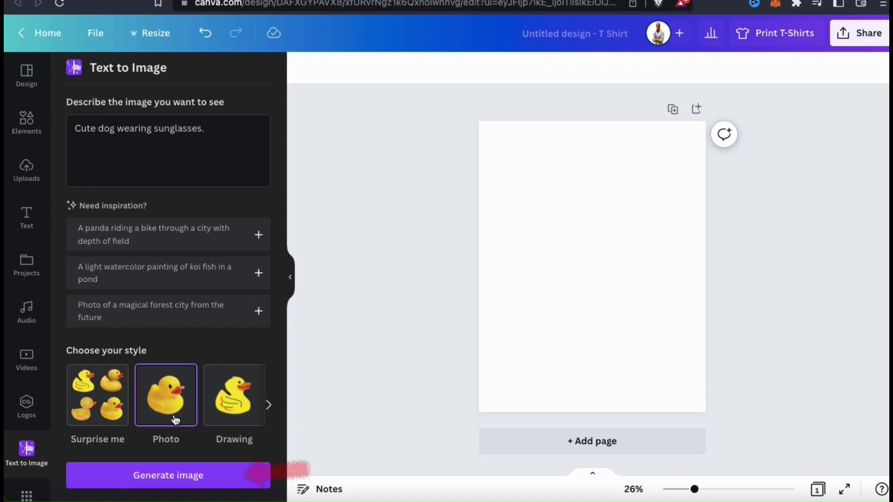
left_click(195, 474)
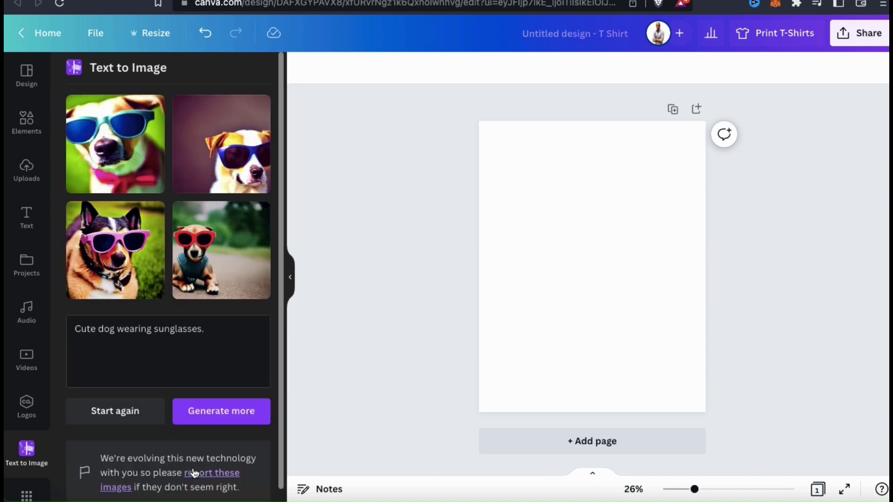
left_click(223, 277)
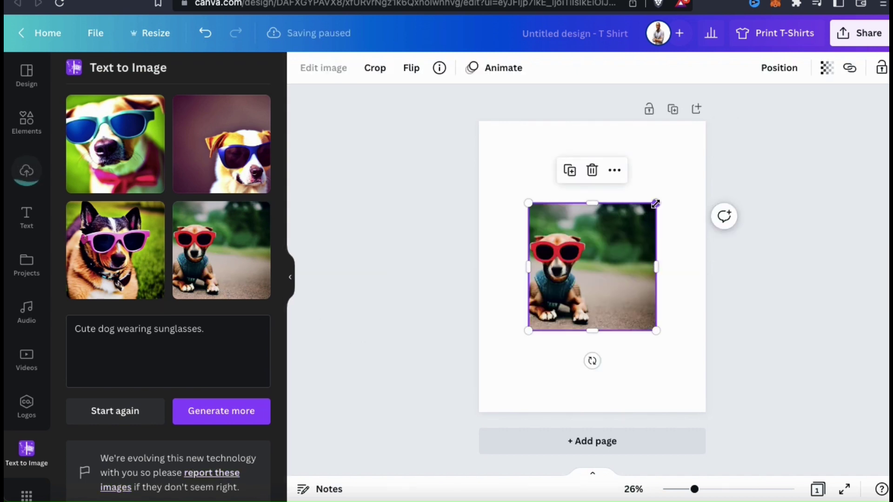
left_click_drag(661, 200, 713, 202)
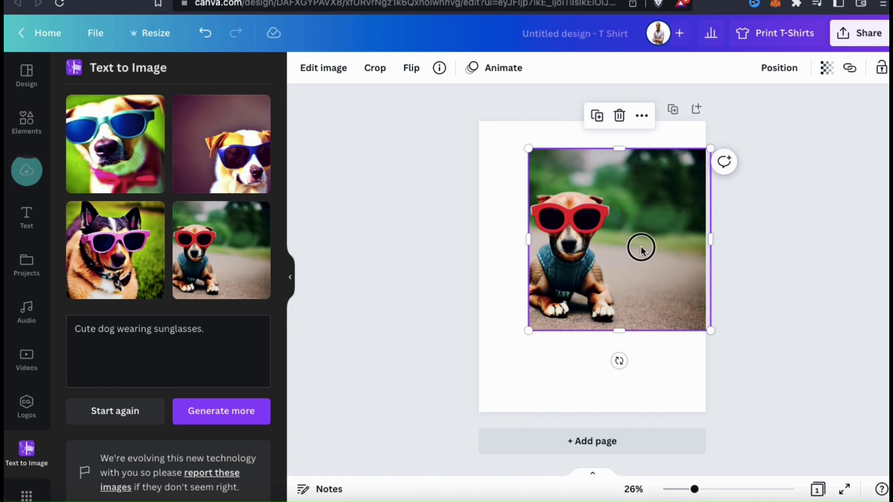
left_click_drag(640, 247, 615, 270)
left_click(730, 296)
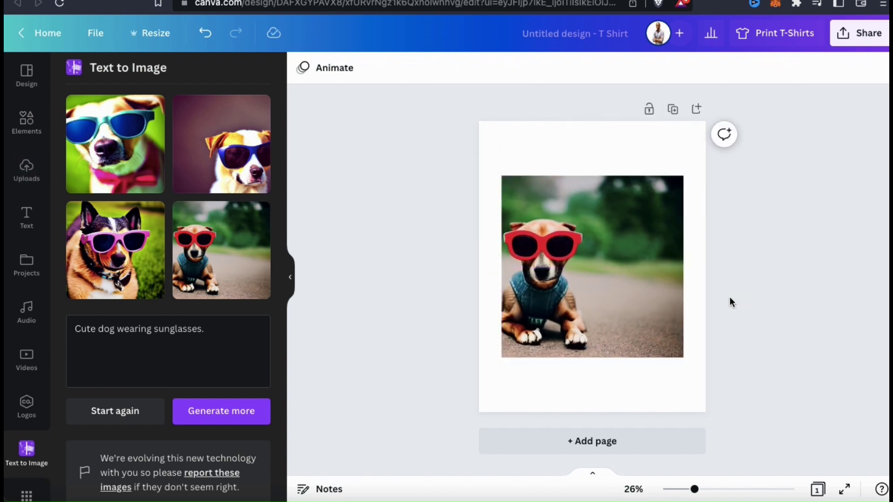
left_click(538, 285)
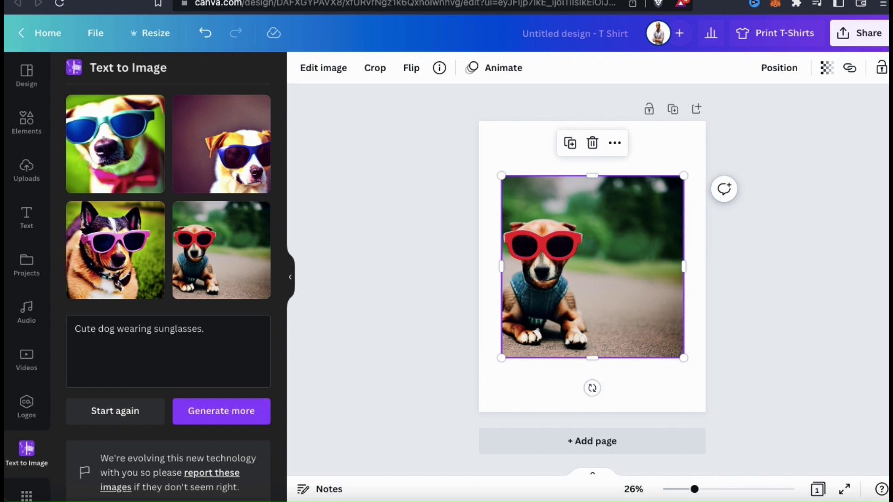
key("Delete")
Step: Generate 3D-style images from 'Deep sea diver encountering a sea monster.'
left_click(143, 414)
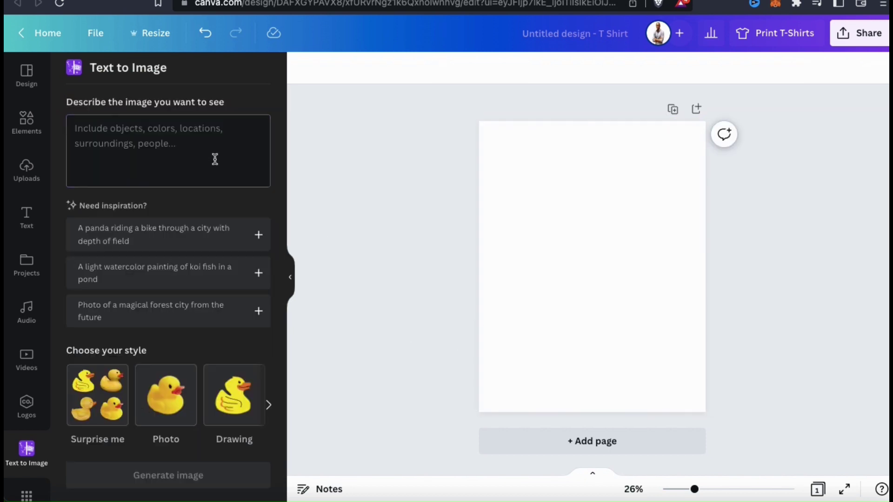
left_click(213, 160)
type("Deep sea diver")
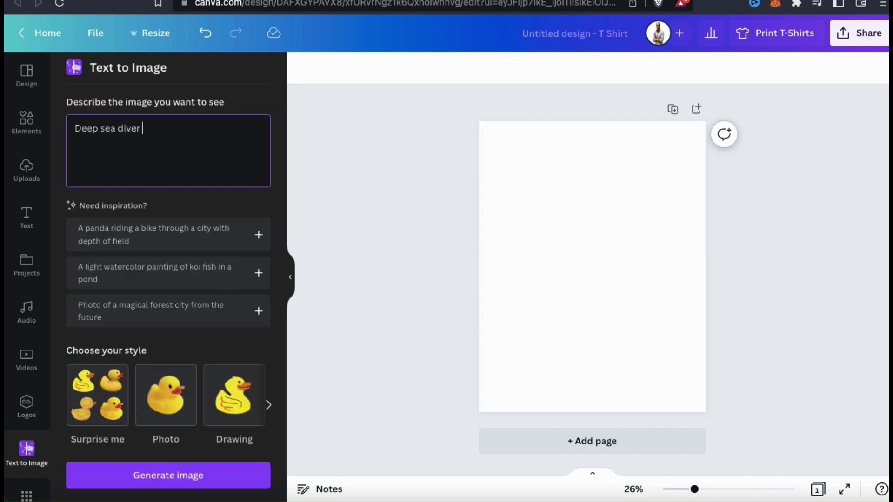
type(" encountering a sea monster.")
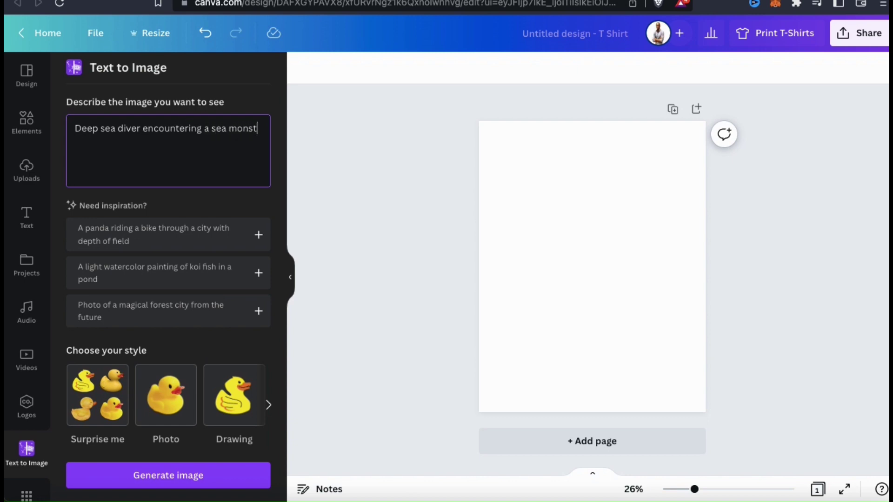
left_click(282, 191)
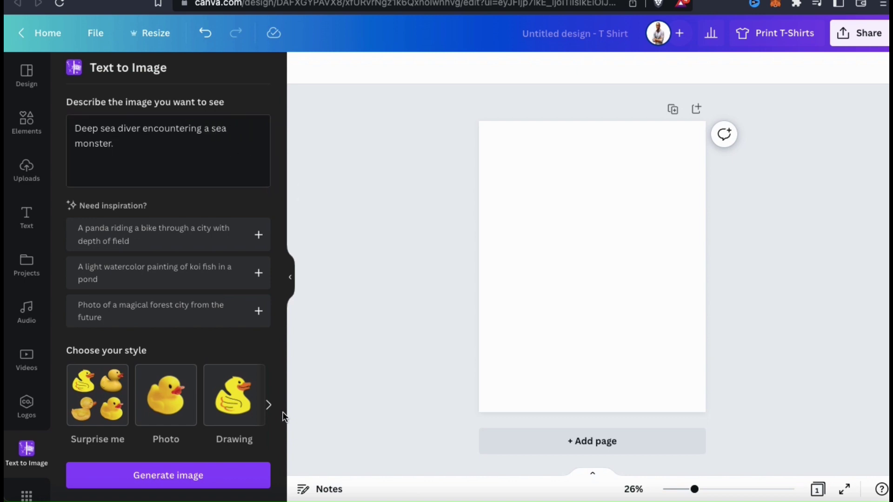
left_click(269, 405)
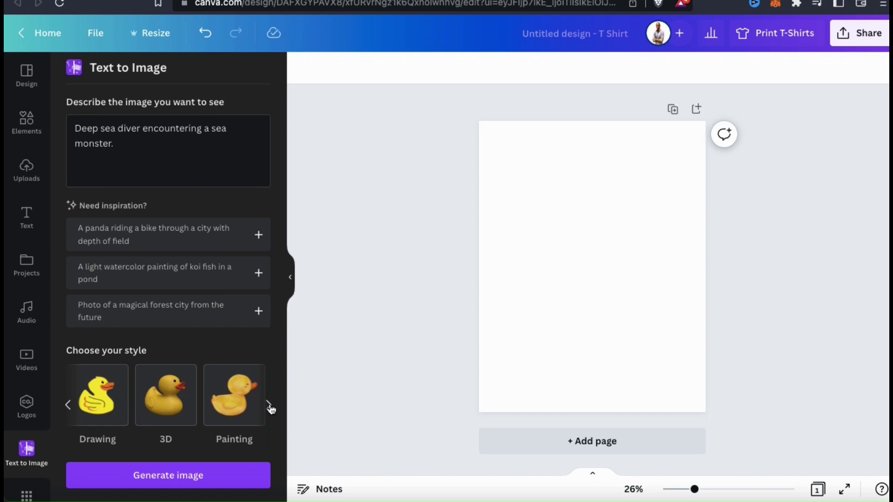
left_click(175, 414)
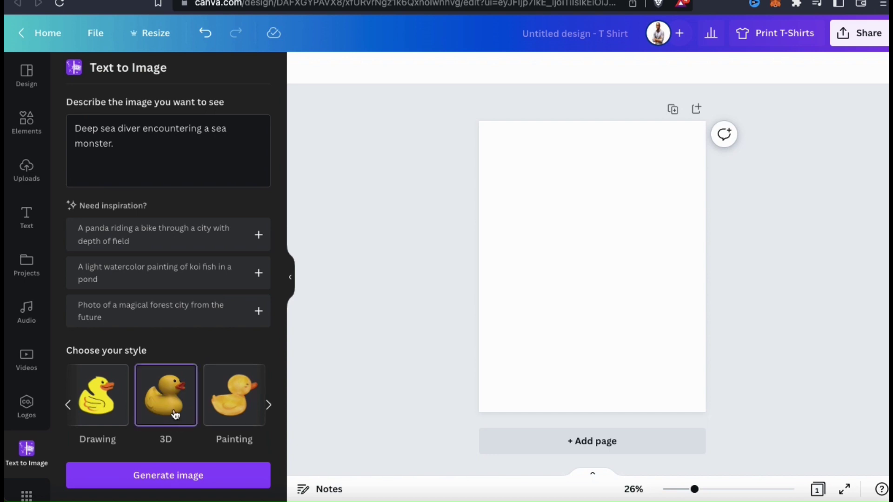
left_click(199, 474)
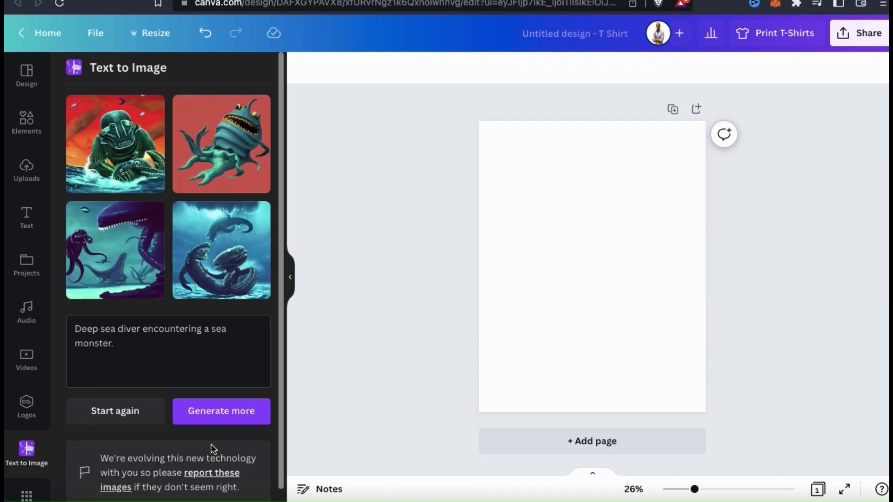
Step: Try the bottom-right sea monster image enlarged on the page, then delete it
left_click(231, 280)
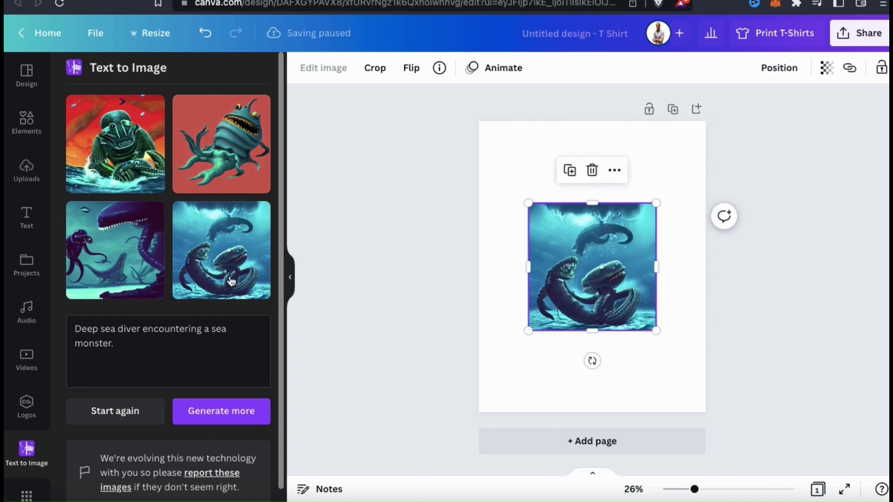
left_click_drag(656, 204, 783, 141)
left_click_drag(690, 189, 649, 228)
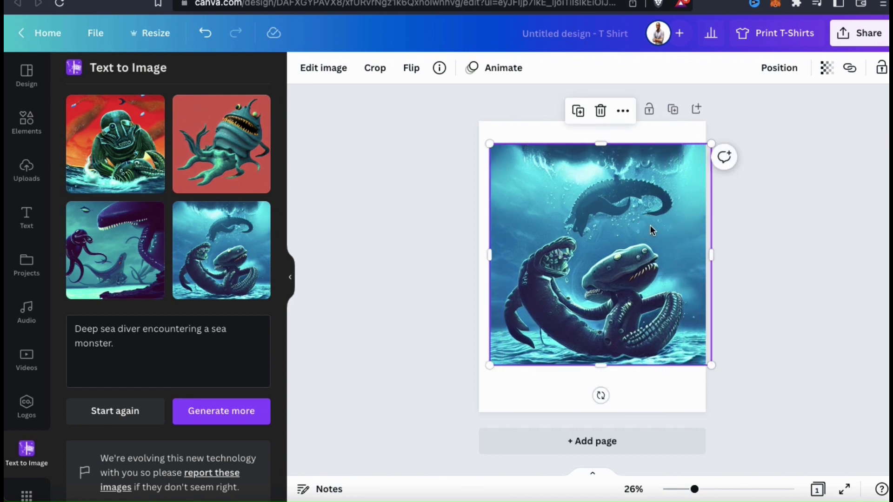
key("Delete")
left_click(154, 339)
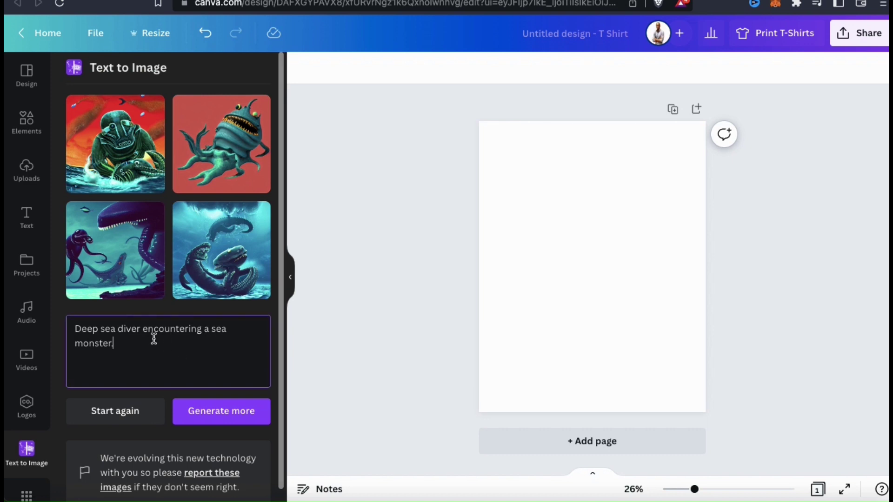
Step: Change the prompt to 'Diver swimming from a sea monster.' and generate more images
left_click_drag(122, 329, 74, 329)
type("D")
double_click(121, 328)
type("swimming from")
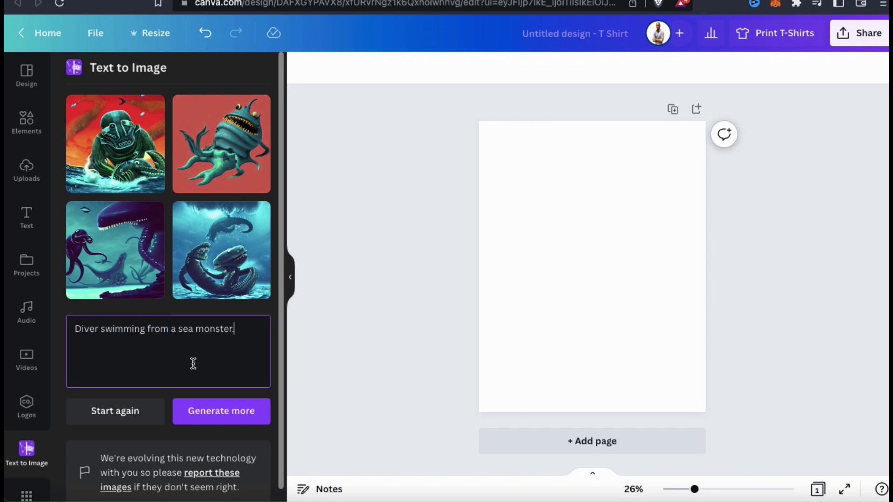
left_click(212, 415)
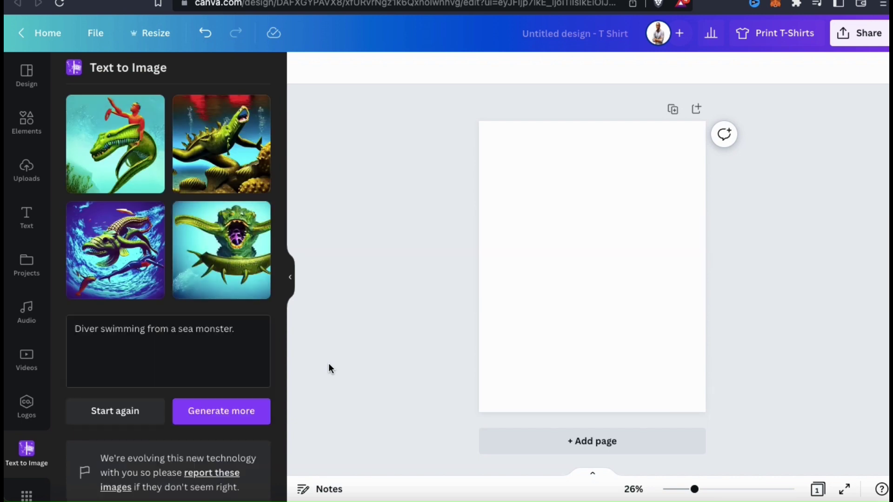
Step: Try the generated diver images enlarged and centred on the page, then delete them
left_click(209, 175)
left_click_drag(528, 199, 615, 254)
key("Delete")
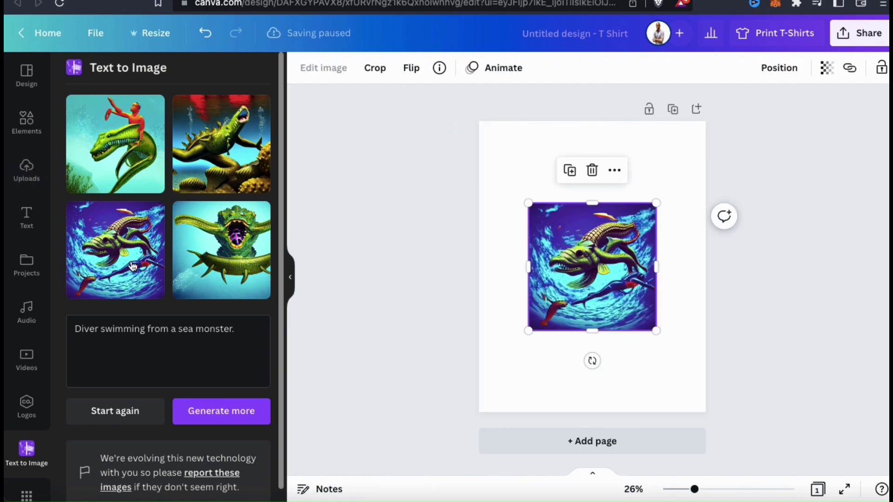
left_click_drag(528, 204, 401, 137)
left_click_drag(546, 219, 591, 264)
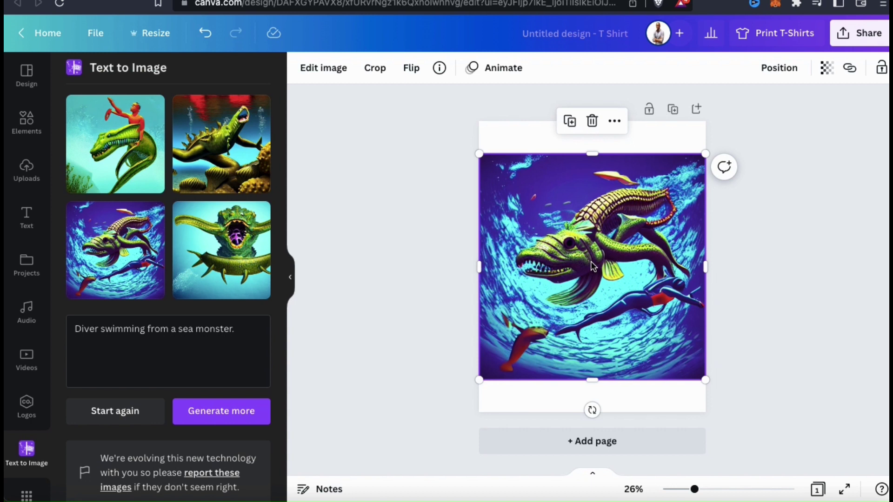
left_click(730, 257)
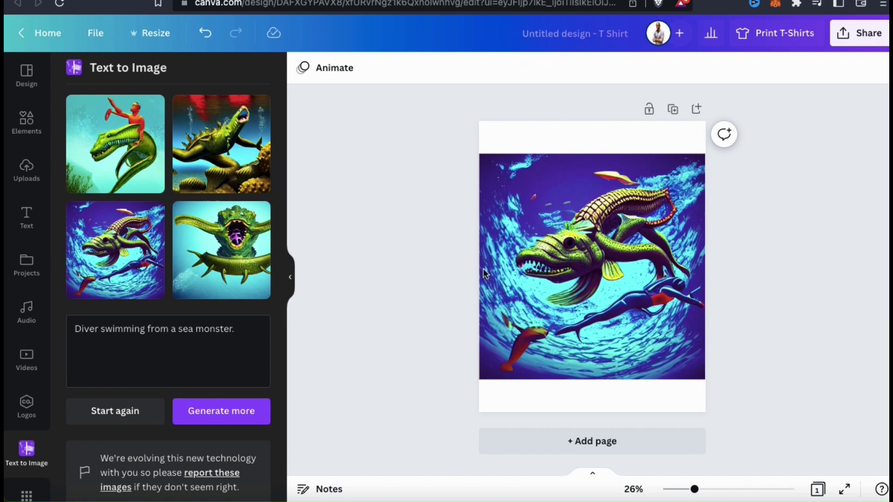
left_click(534, 260)
key("Delete")
Step: Generate Concept art images from a fresh prompt, 'Car racing through the city.'
left_click(118, 412)
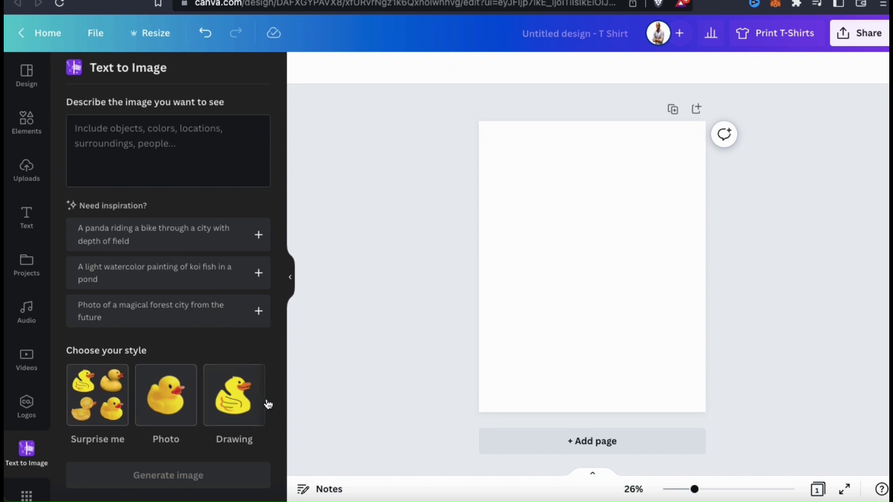
left_click(229, 171)
type("Car racing through the city.")
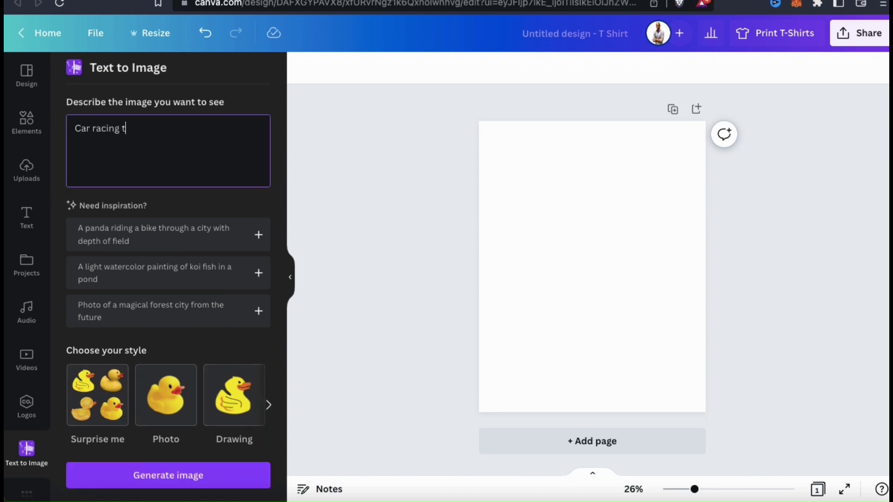
left_click(362, 223)
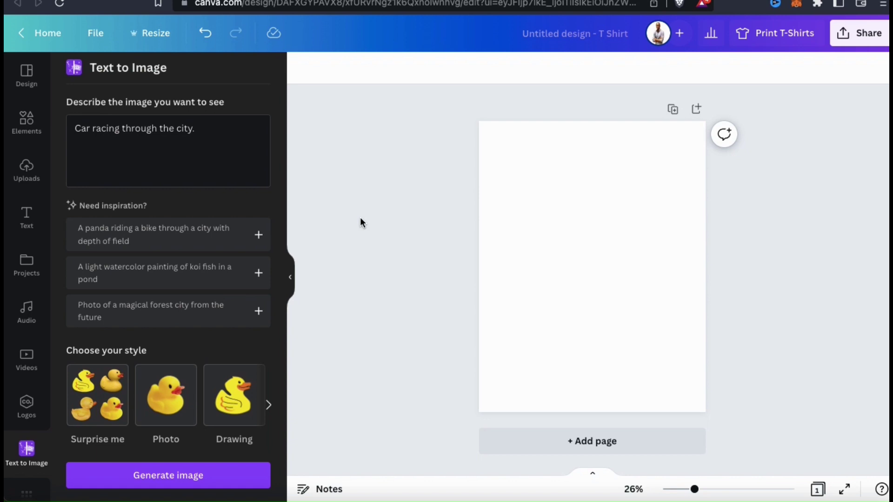
scroll(269, 407, "right", 5)
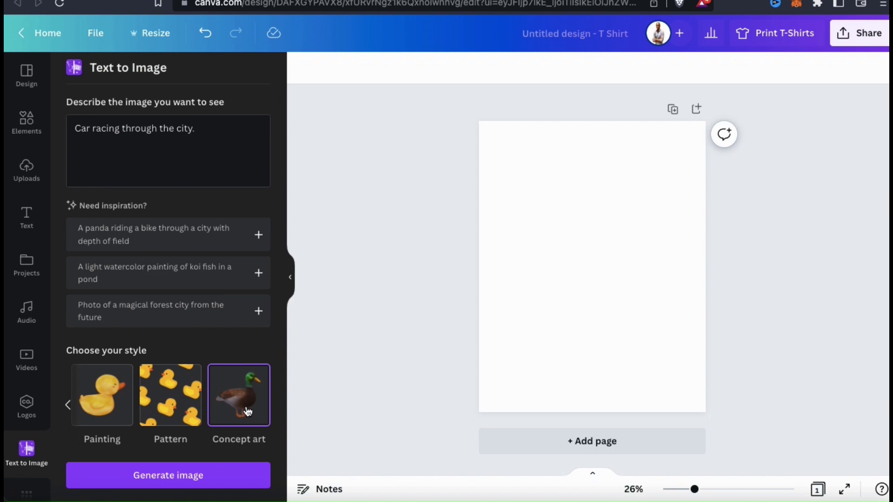
left_click(214, 476)
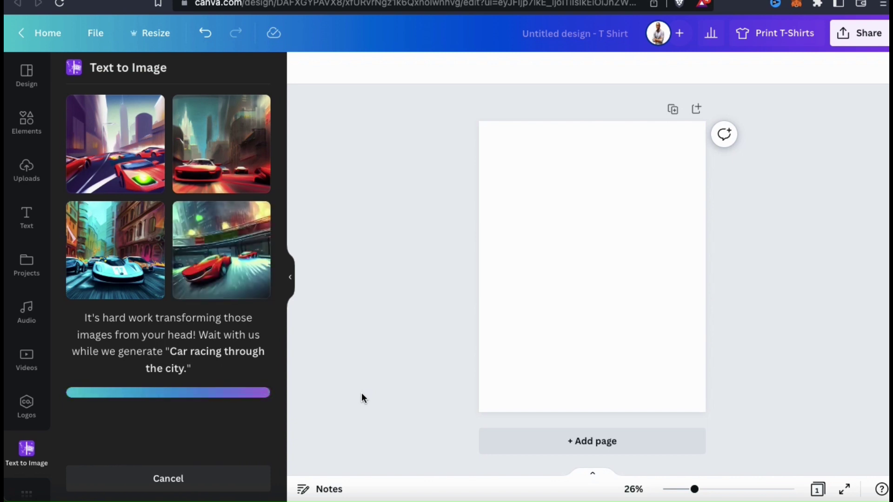
Step: Add the bottom-left turquoise race-car image and stretch it to cover the T-shirt page
left_click(116, 240)
left_click_drag(528, 331, 455, 391)
left_click_drag(656, 203, 733, 119)
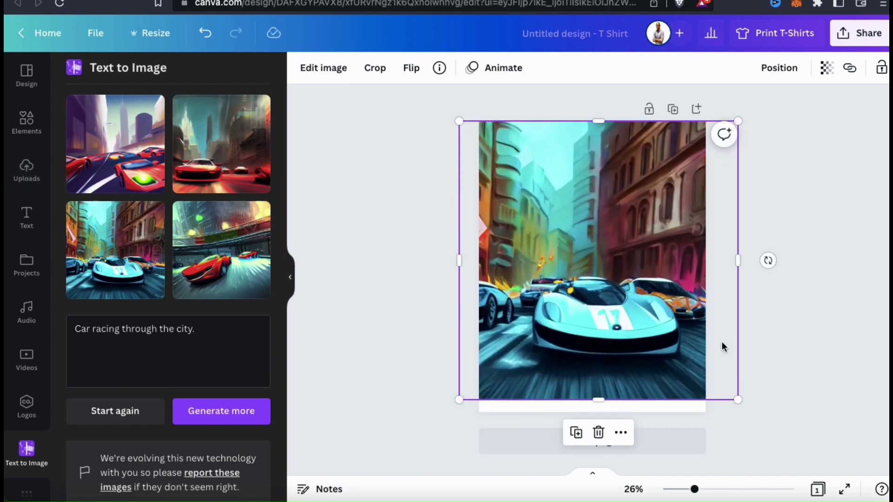
left_click_drag(737, 399, 749, 413)
left_click_drag(696, 384, 692, 387)
left_click(802, 334)
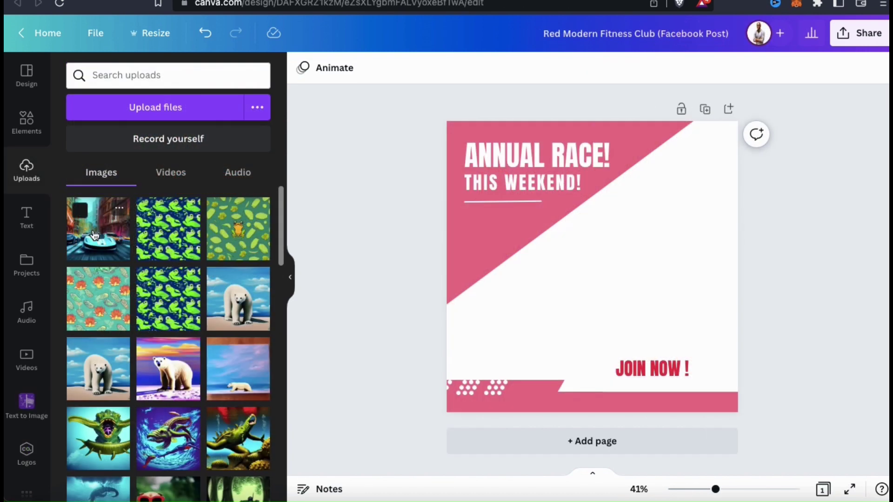
Step: Set the turquoise race-car image as the post's background and move the banner text lower
left_click_drag(99, 228, 741, 283)
left_click(703, 352)
left_click_drag(580, 369, 629, 384)
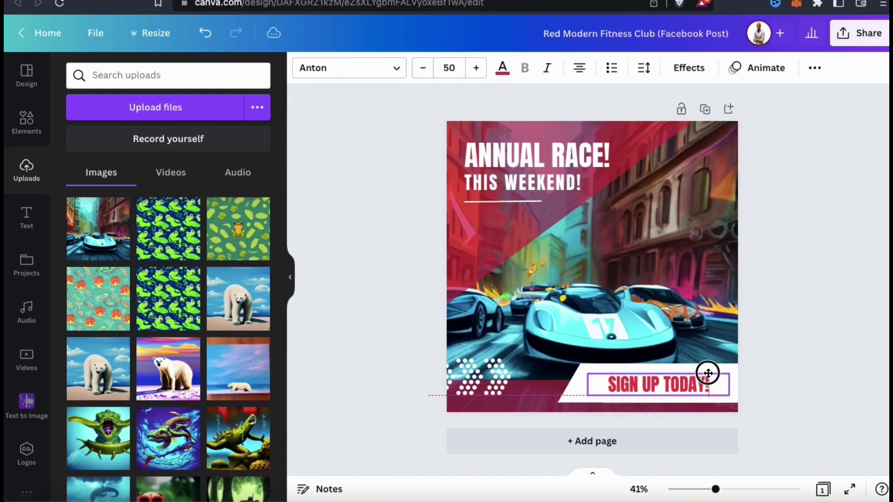
left_click(787, 306)
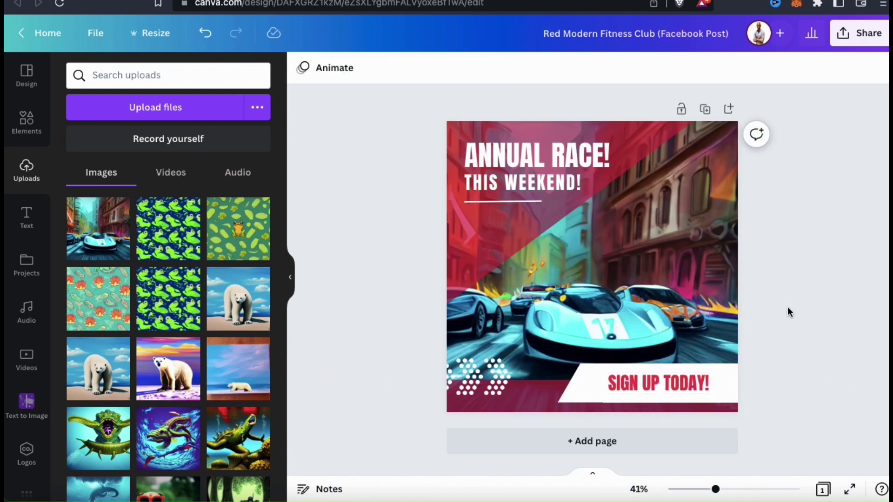